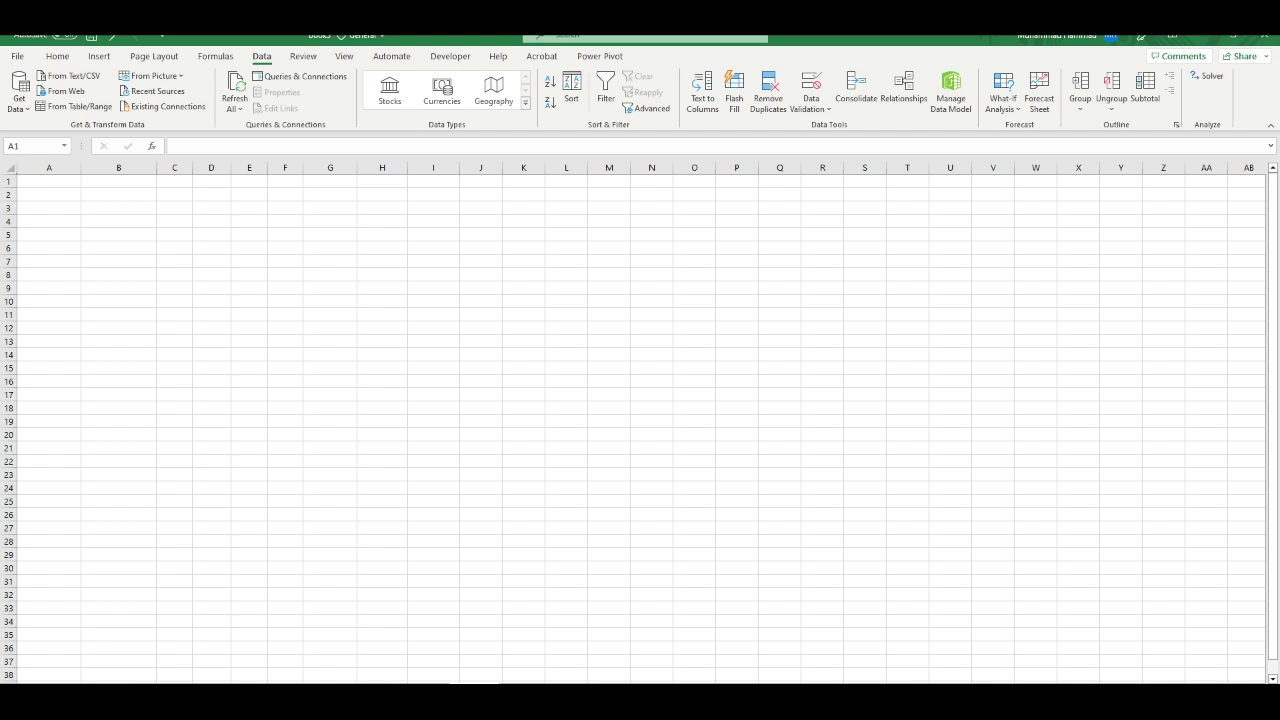
- Switch the blank workbook's ribbon to the Home tab
click(60, 57)
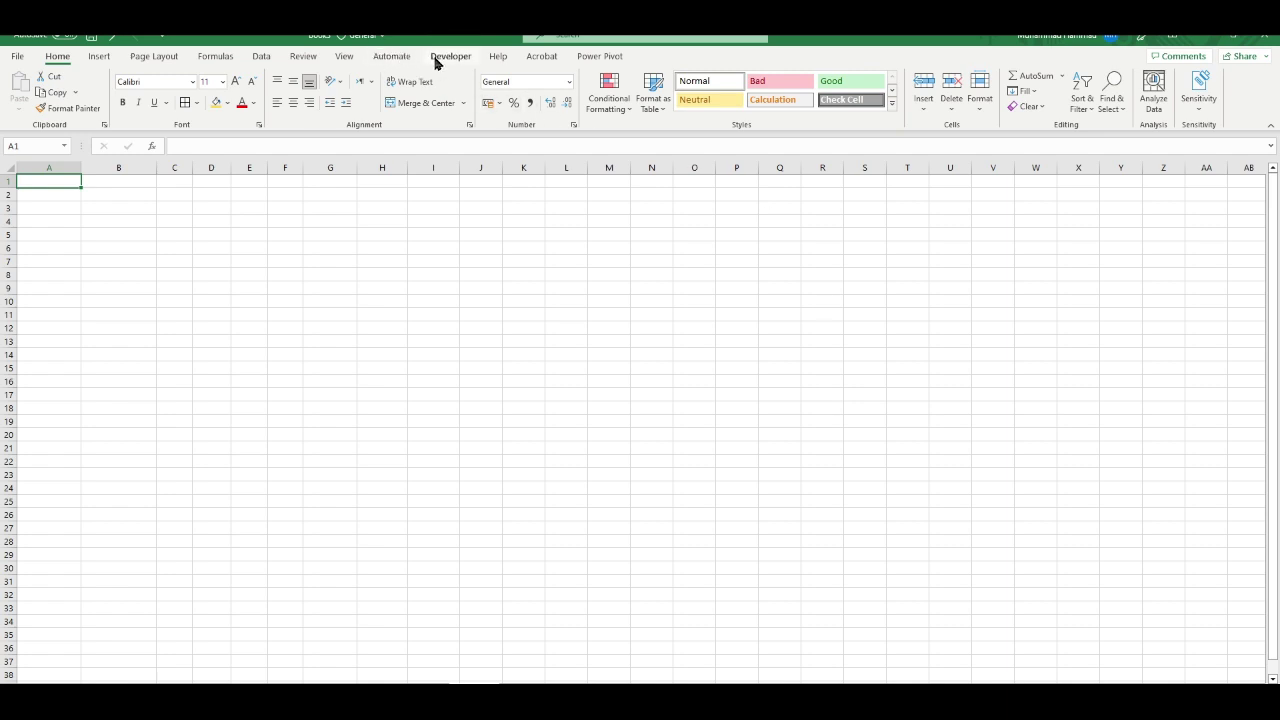
- Enable the Developer tab through Customize the Ribbon and confirm with OK
right_click(385, 57)
right_click(360, 55)
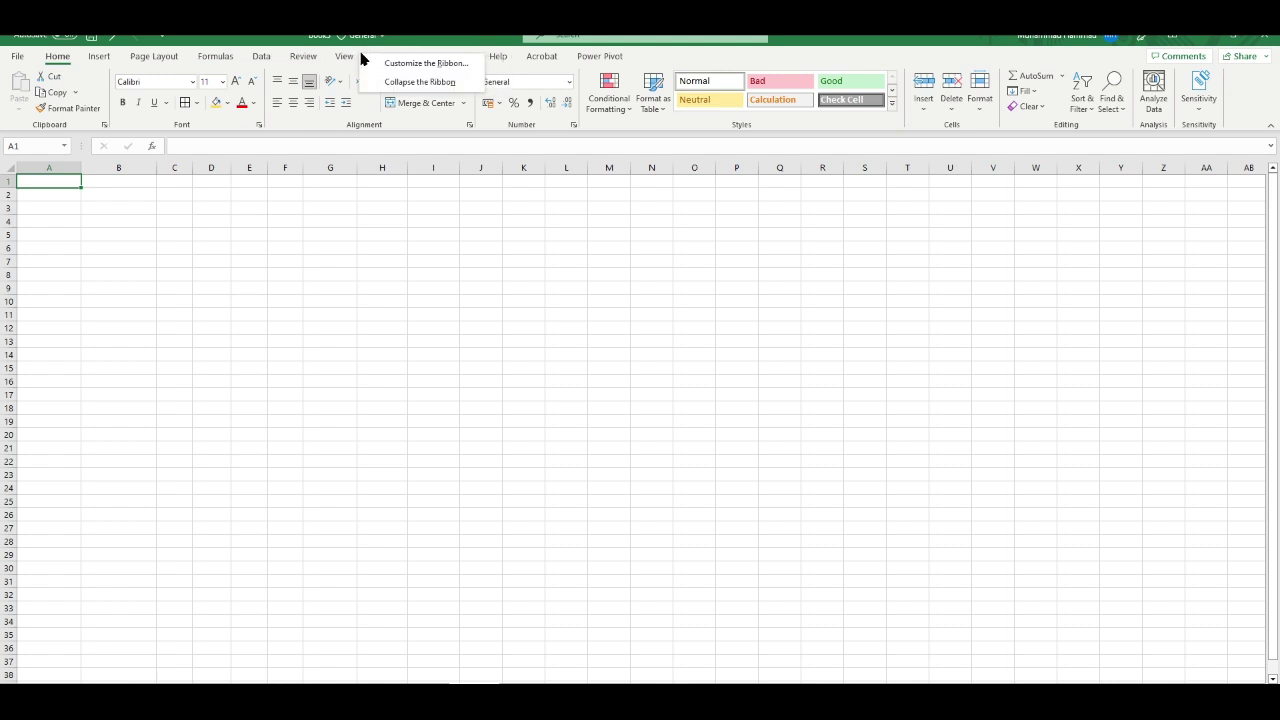
click(421, 64)
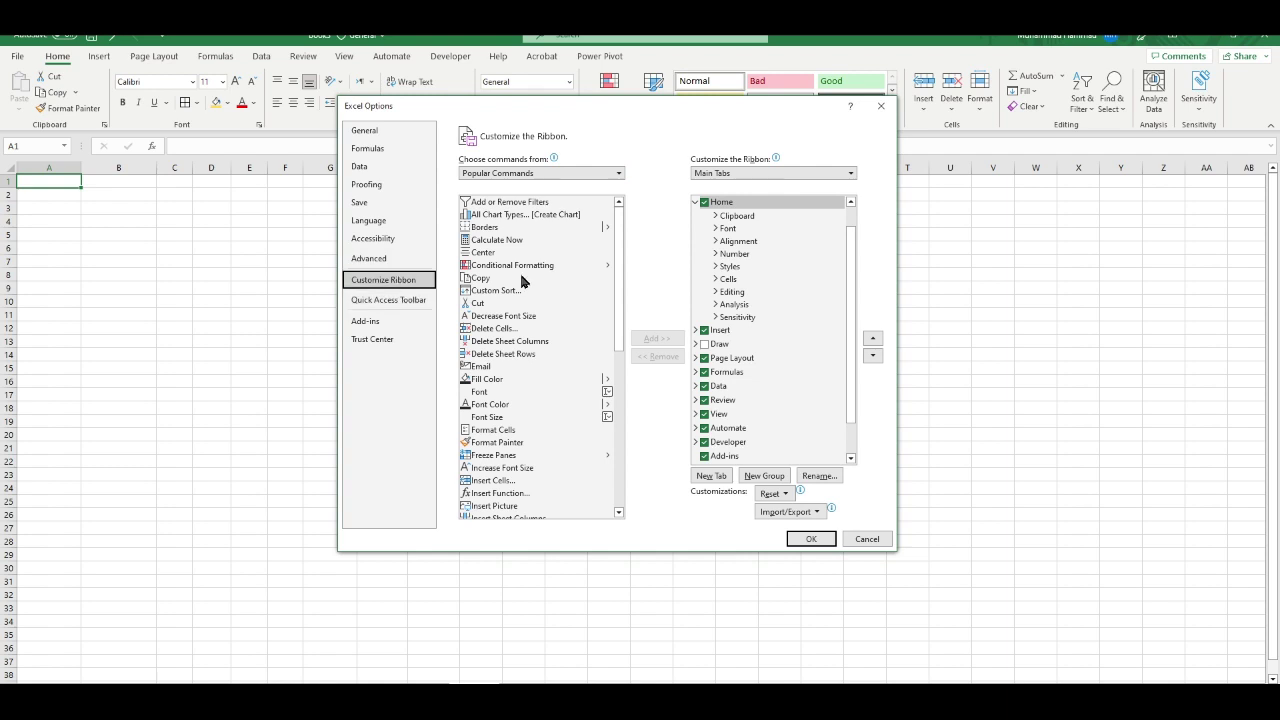
scroll(818, 280, down, 1)
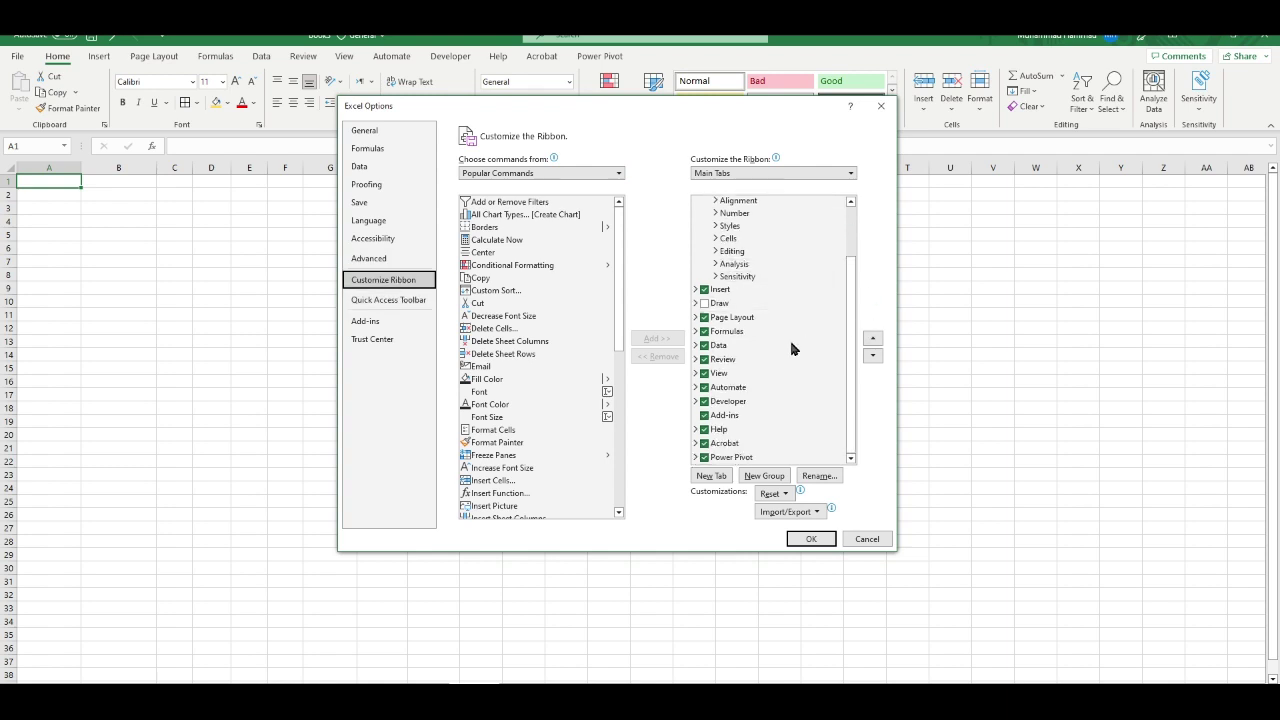
click(704, 402)
click(704, 403)
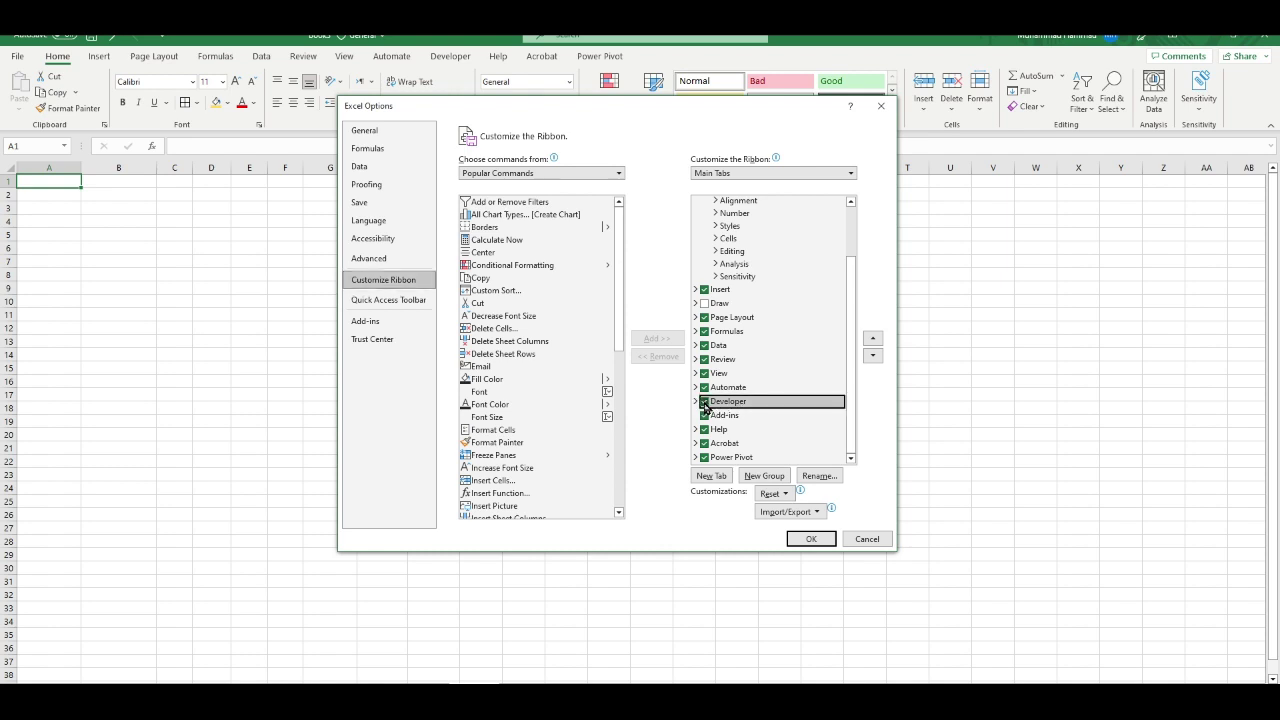
click(822, 539)
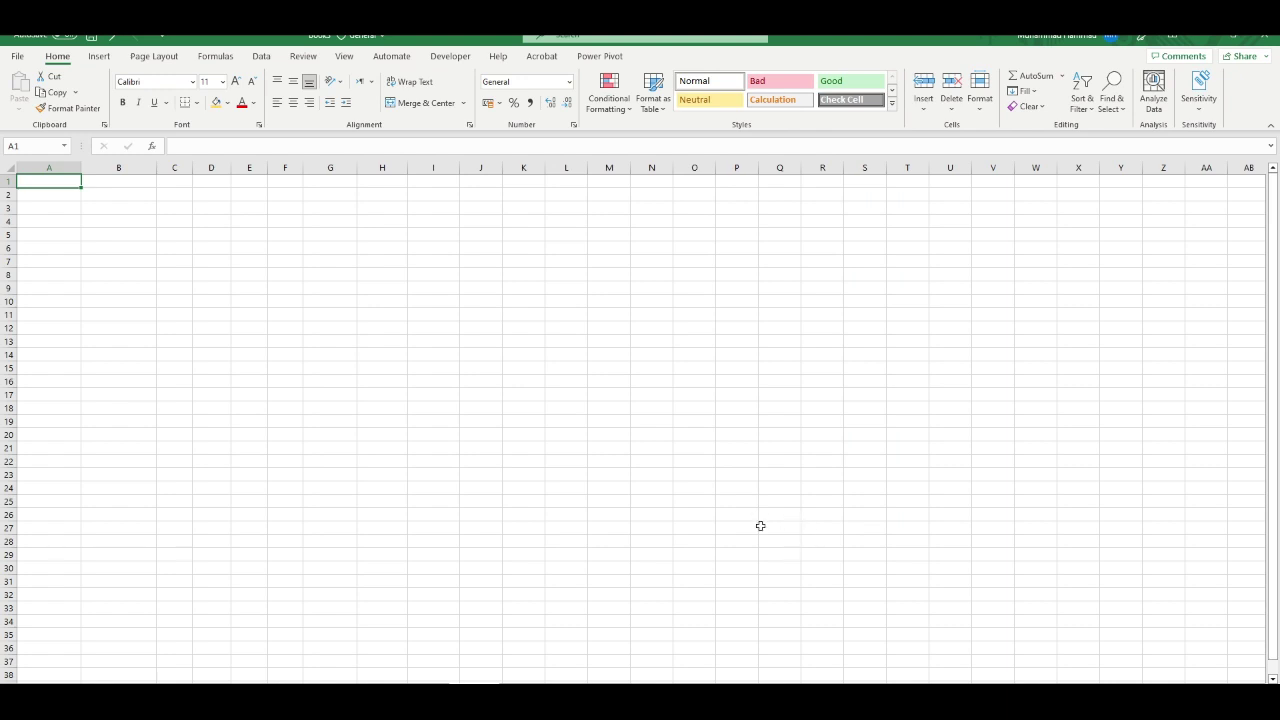
- Show the Developer and Data tabs, then switch to the PSX website in the browser
click(449, 57)
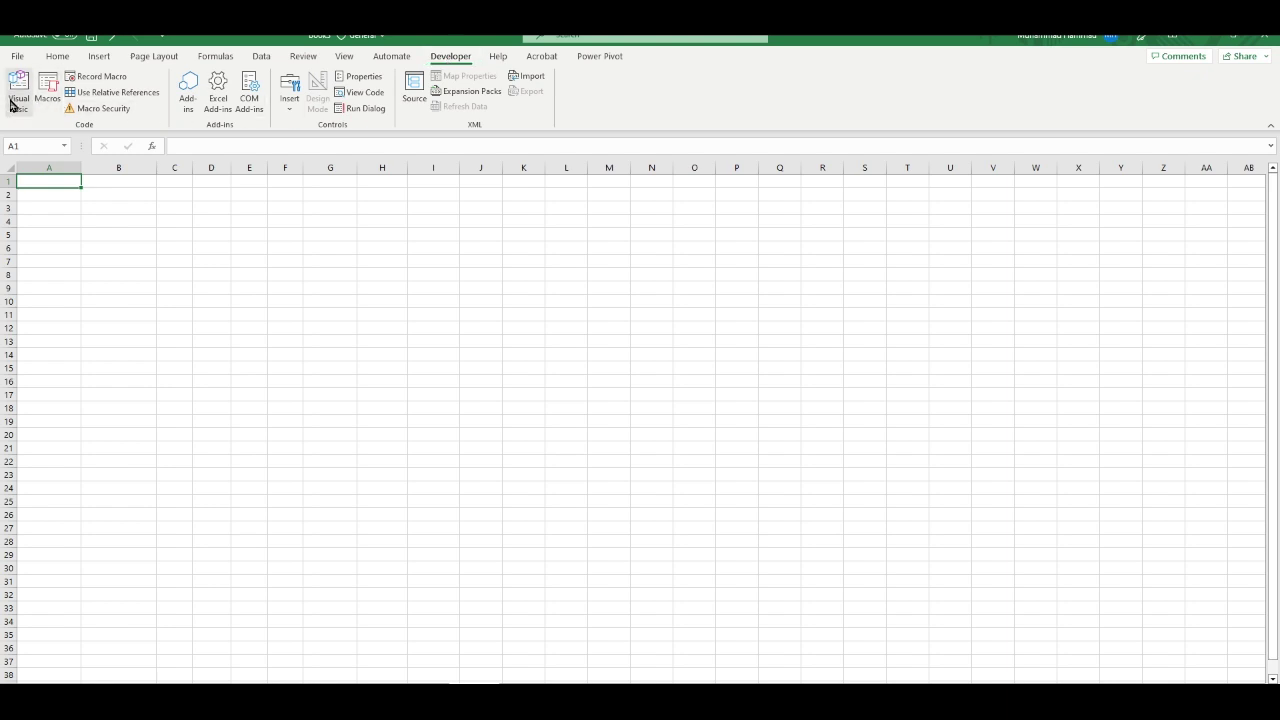
click(261, 56)
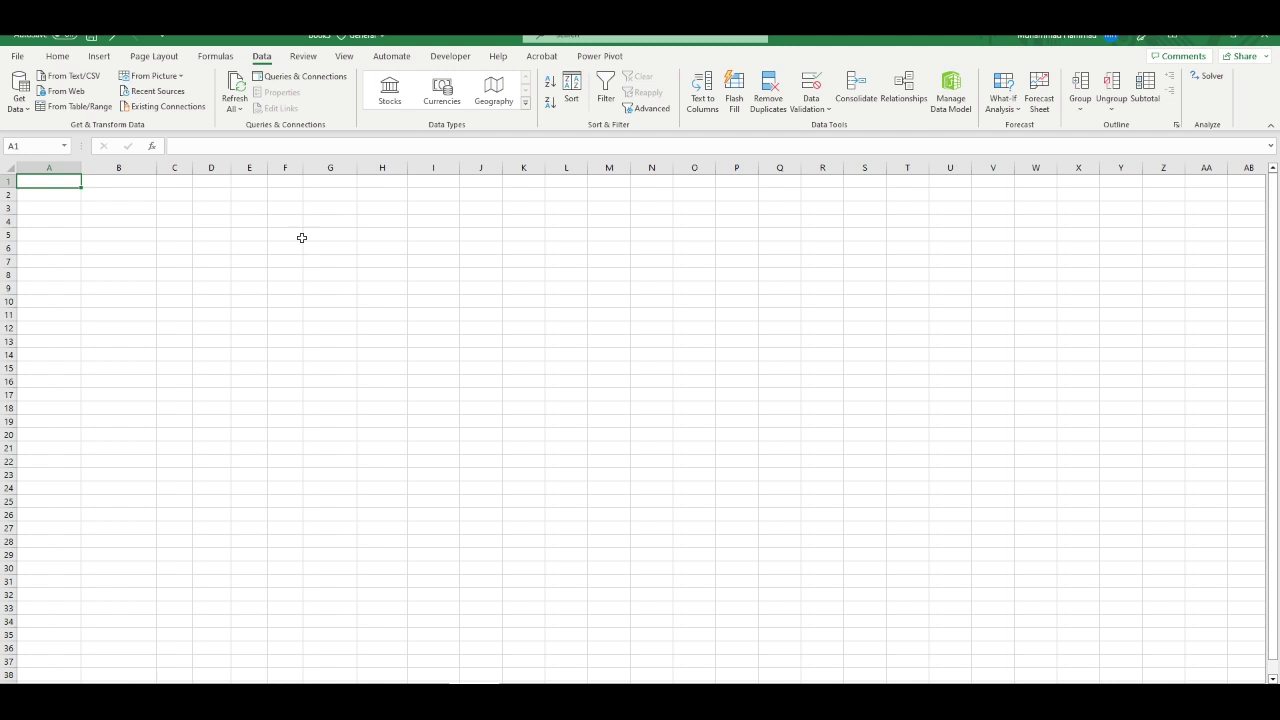
key(alt+Tab)
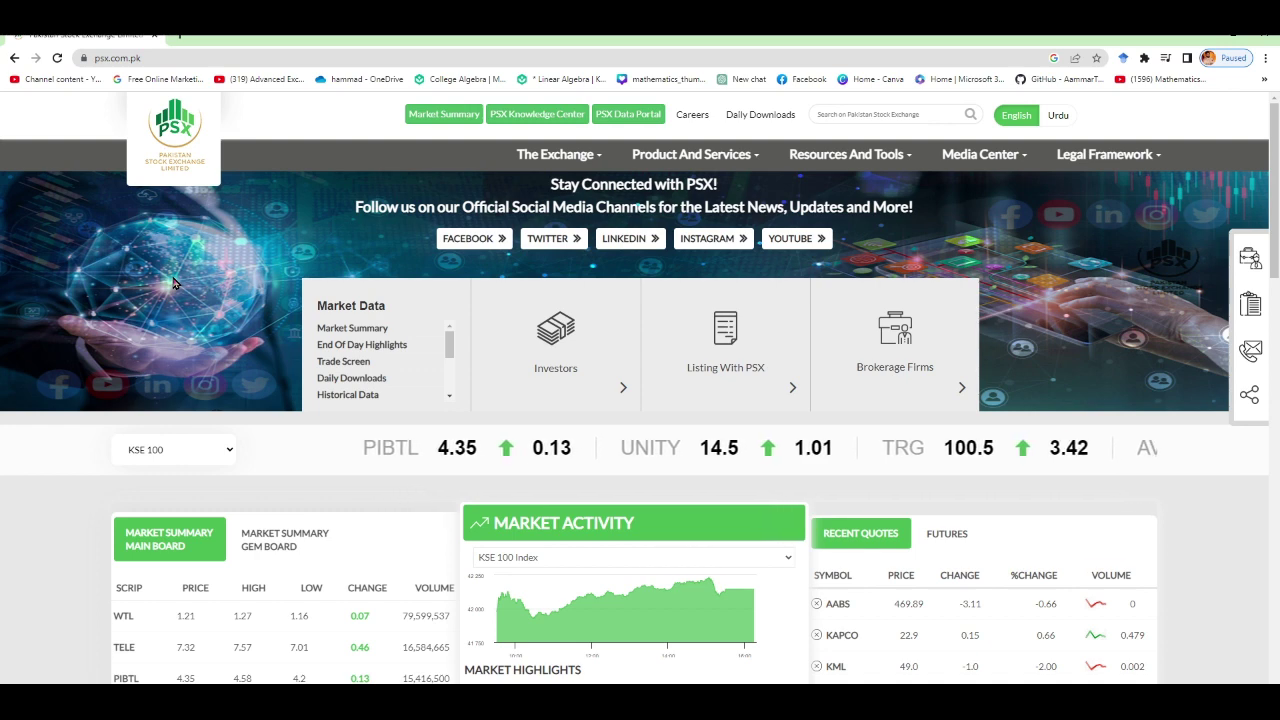
- Open the full PSX Market Summary page via View All and scroll through its tables
scroll(550, 431, down, 3)
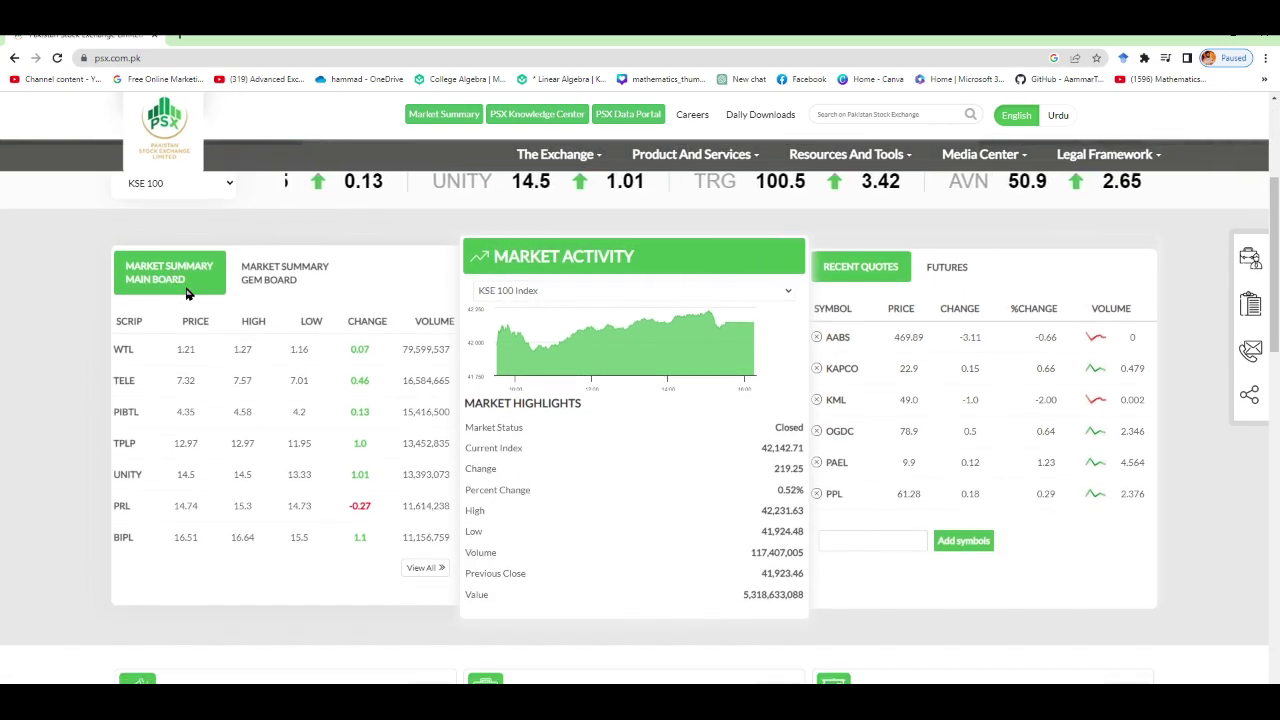
click(429, 571)
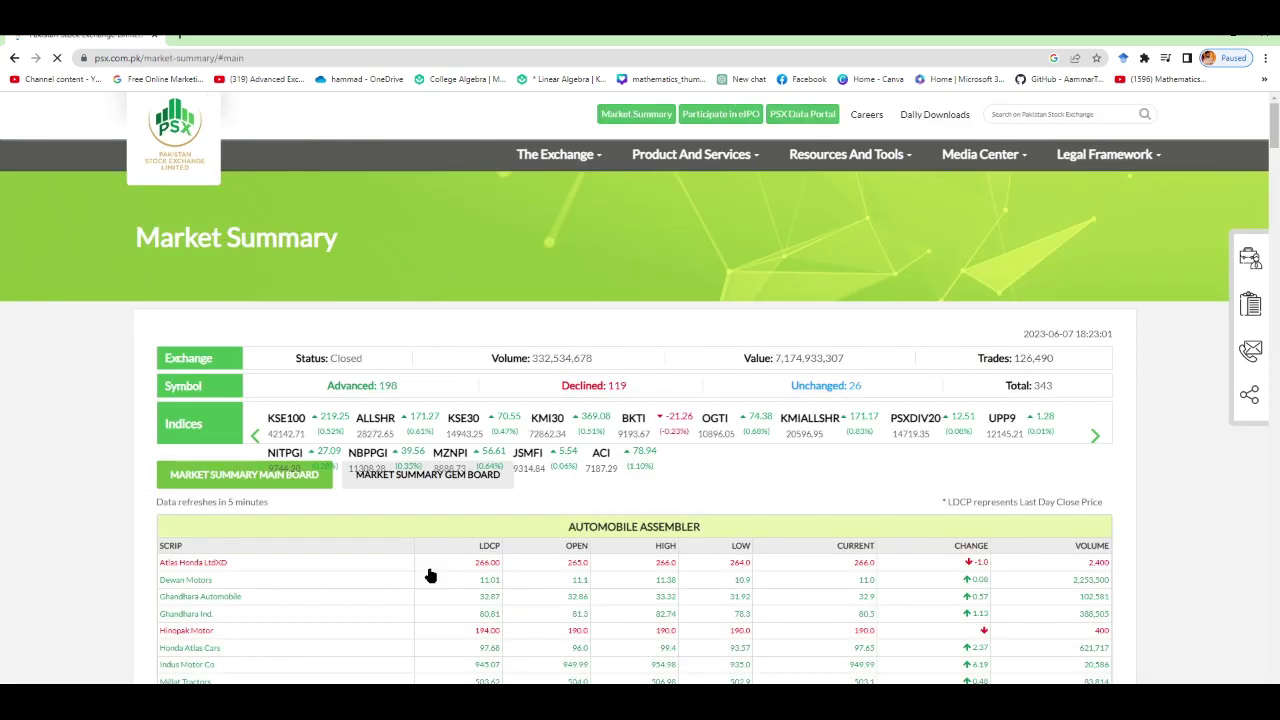
scroll(462, 372, down, 5)
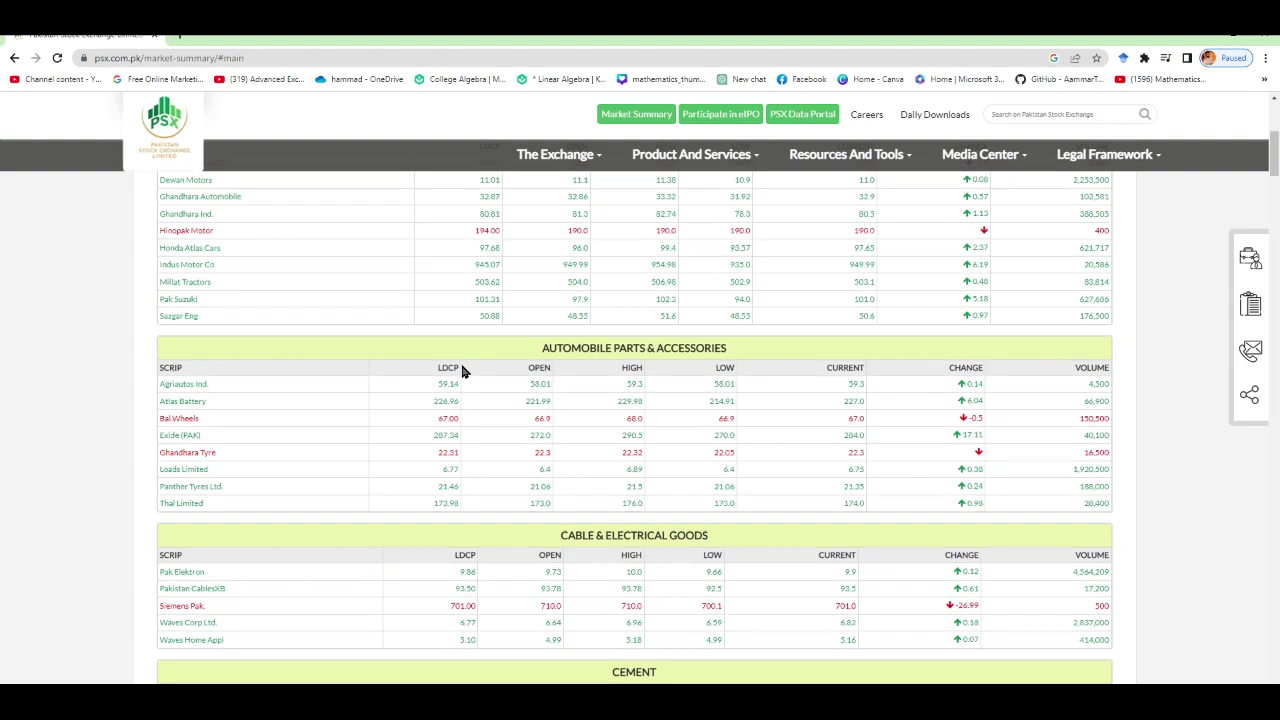
scroll(462, 372, down, 3)
scroll(462, 372, down, 2)
scroll(462, 372, down, 5)
scroll(458, 366, up, 1)
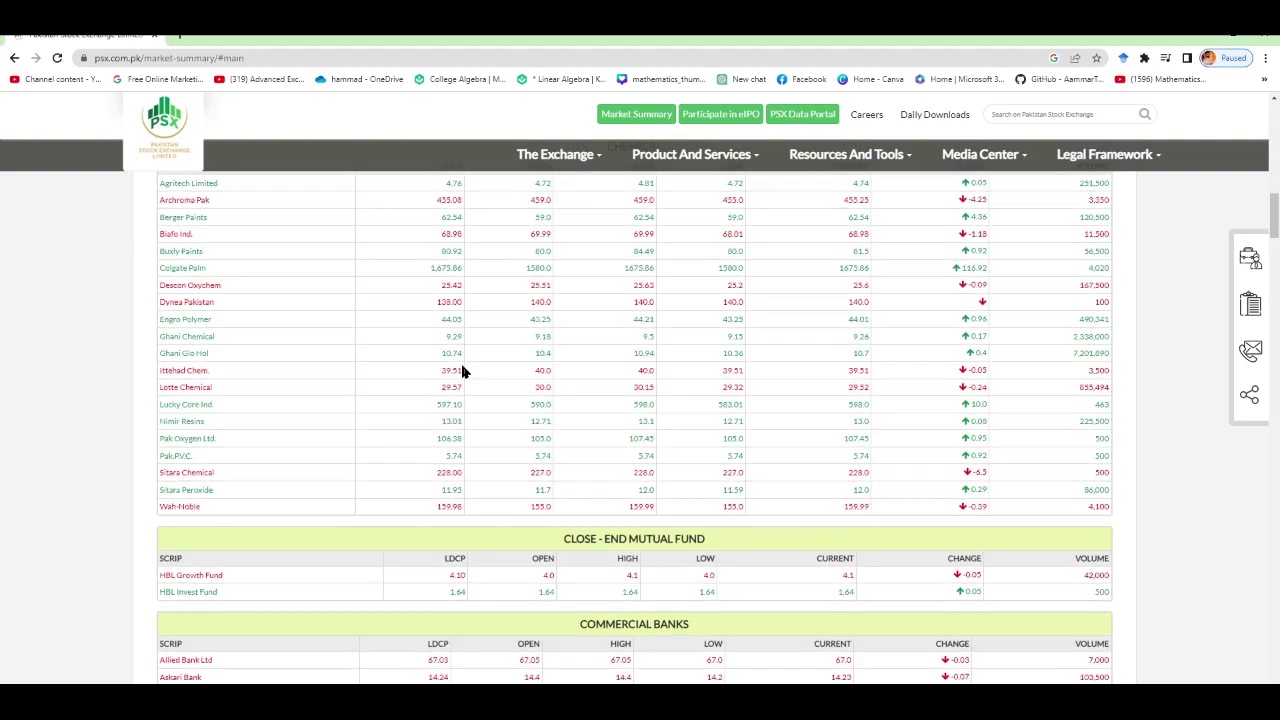
scroll(458, 366, up, 5)
scroll(475, 408, up, 2)
scroll(476, 408, up, 3)
scroll(478, 408, up, 5)
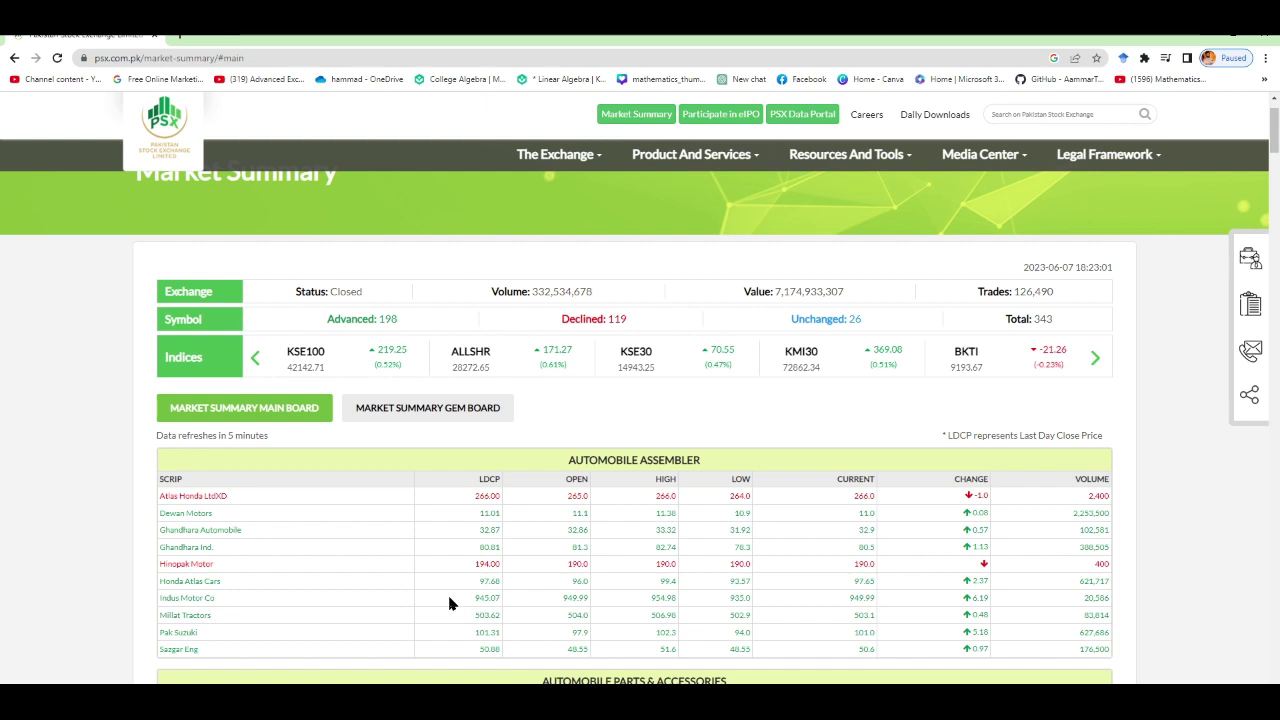
- Select the Market Summary page's URL and return to the Excel workbook
click(272, 57)
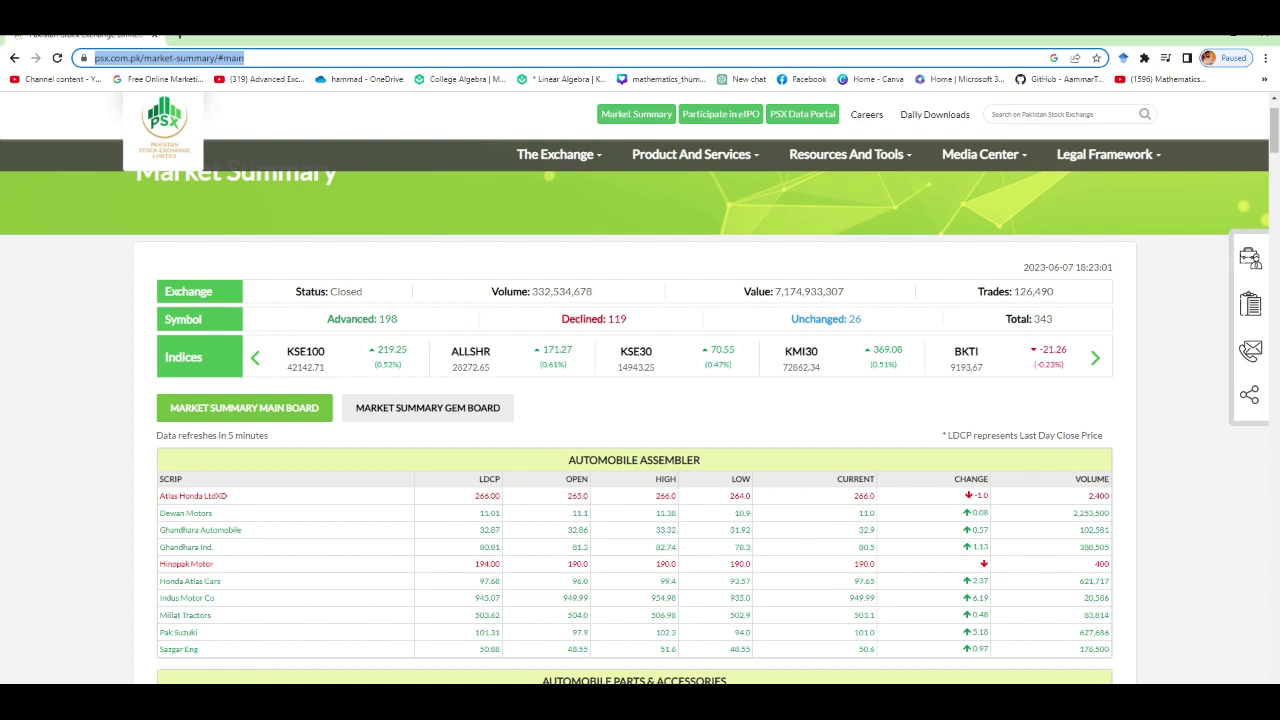
click(403, 690)
click(445, 680)
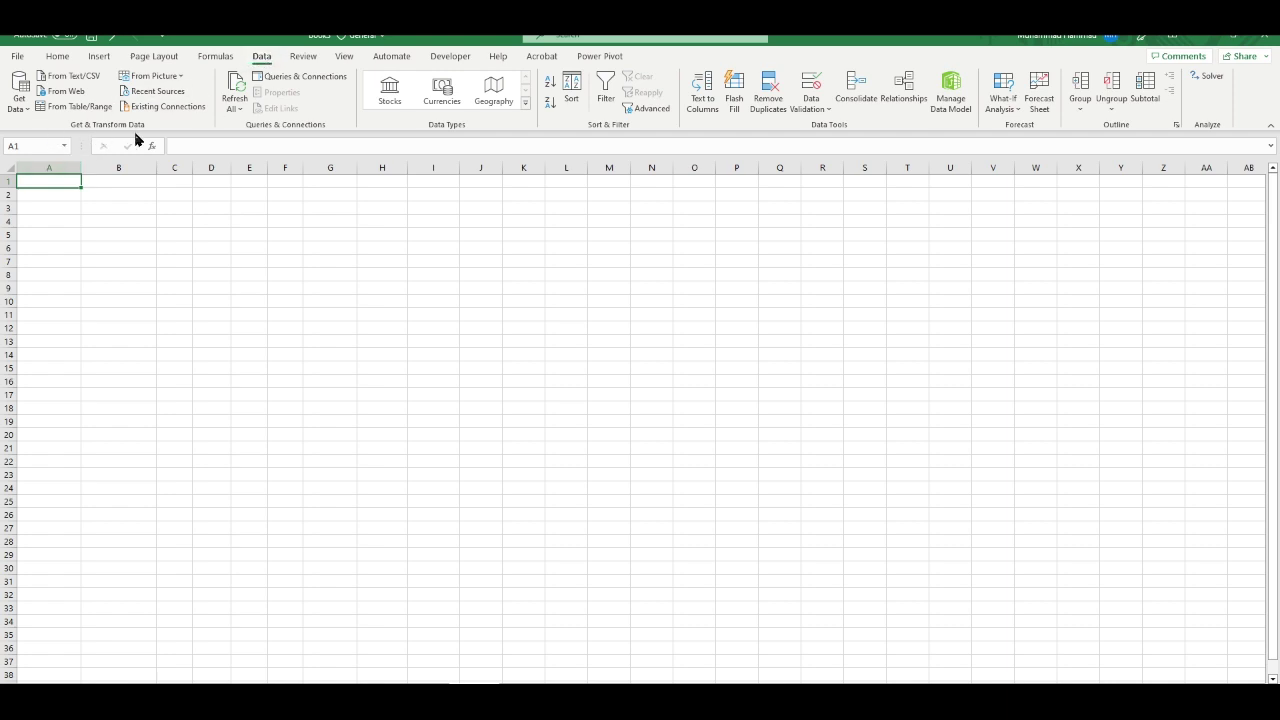
- Browse the Get Data menu's source submenus on the Data tab
click(29, 108)
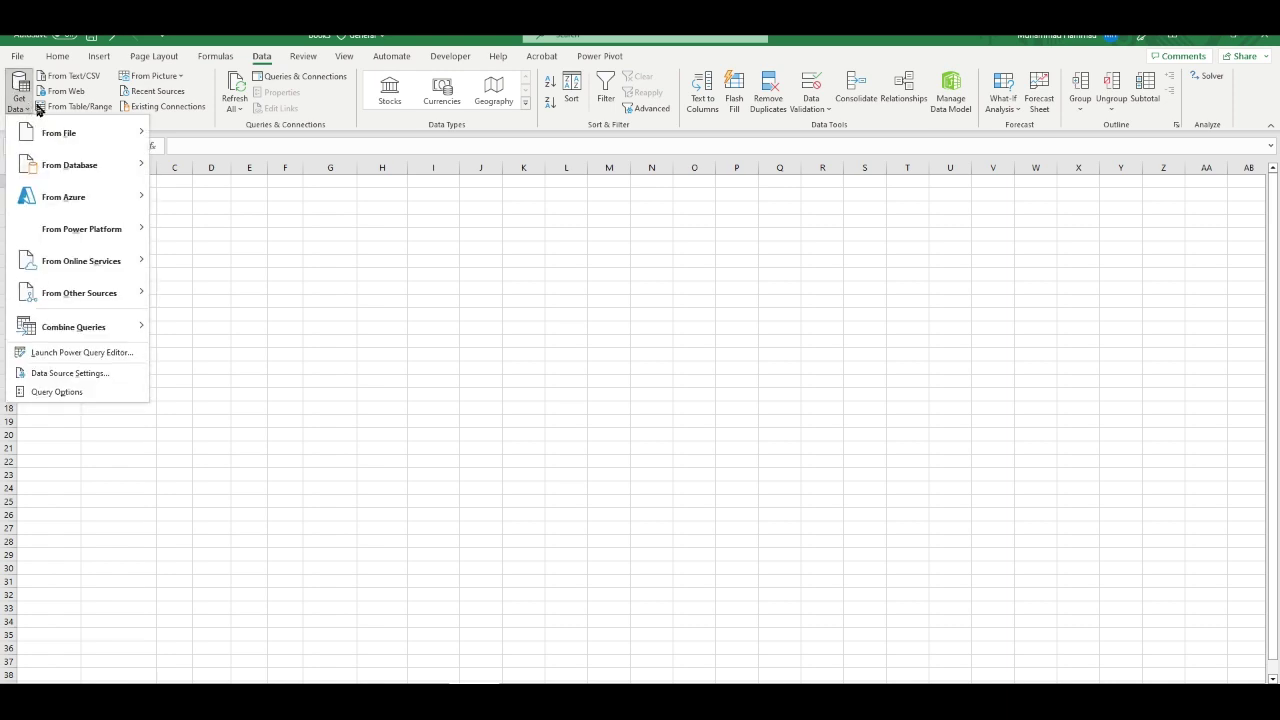
mouse_move(80, 132)
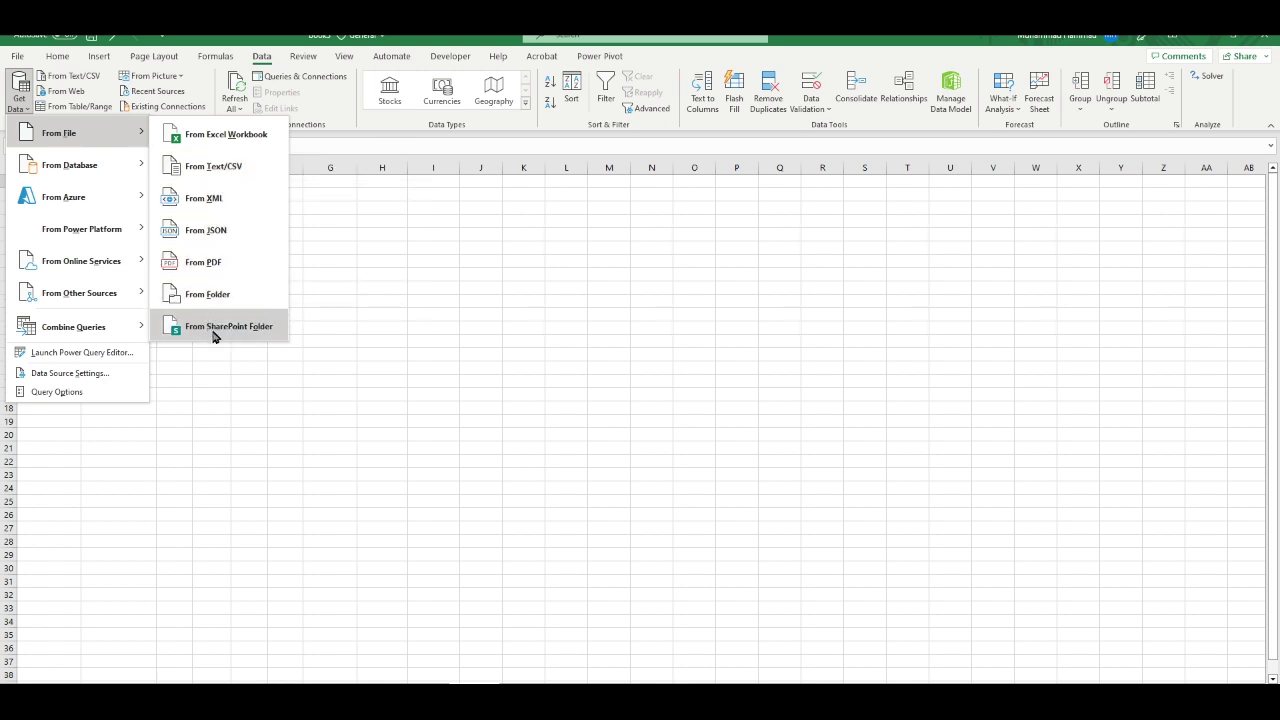
mouse_move(80, 167)
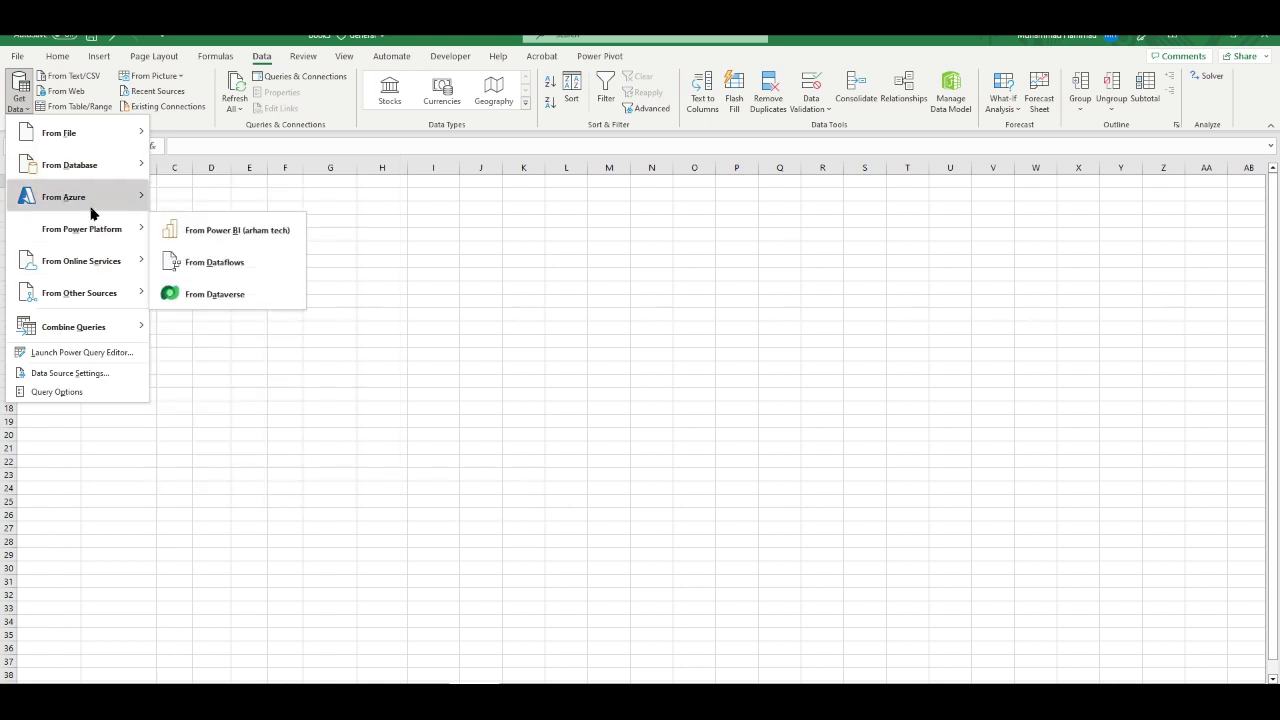
mouse_move(117, 240)
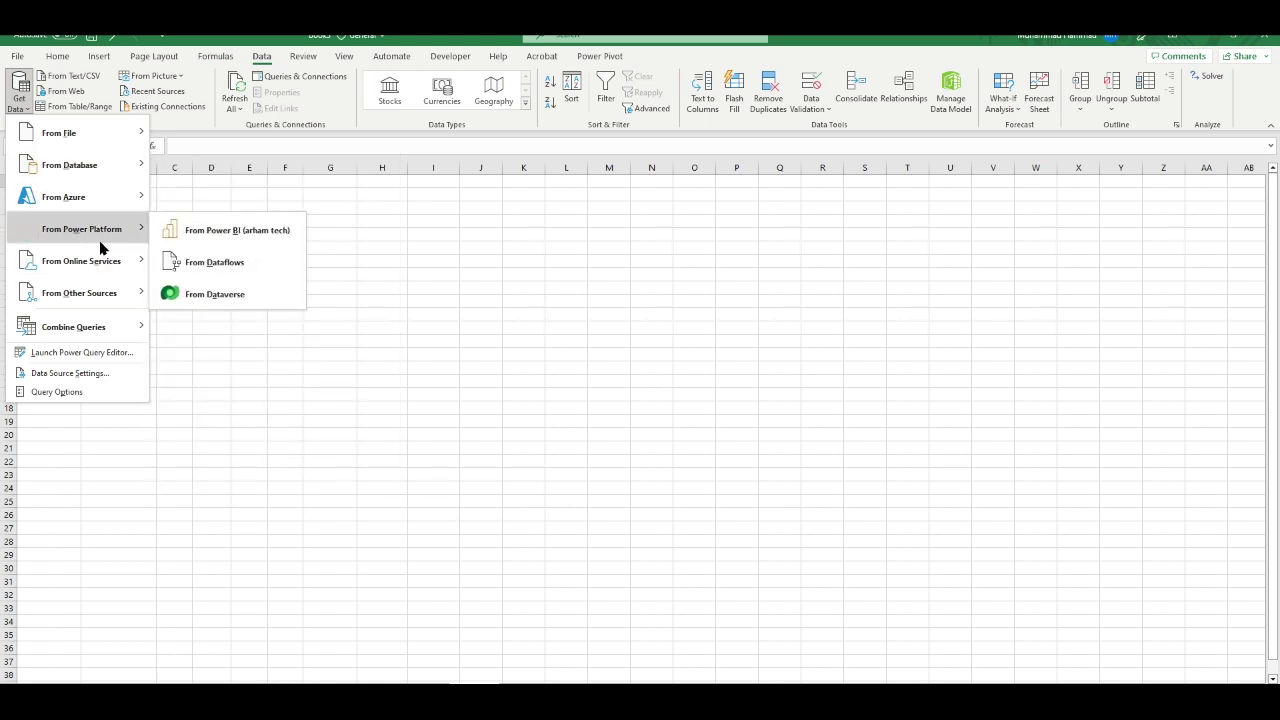
mouse_move(127, 266)
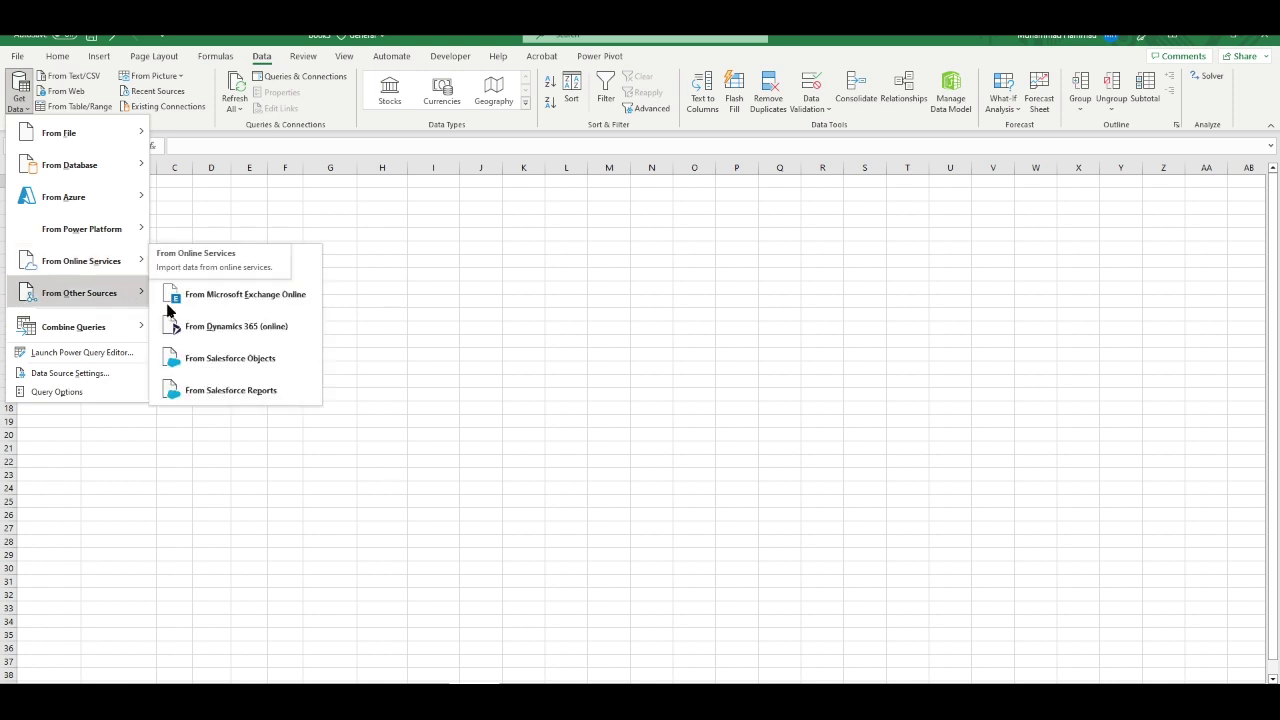
click(14, 110)
- Choose Get Data > From Other Sources > From Web
click(14, 110)
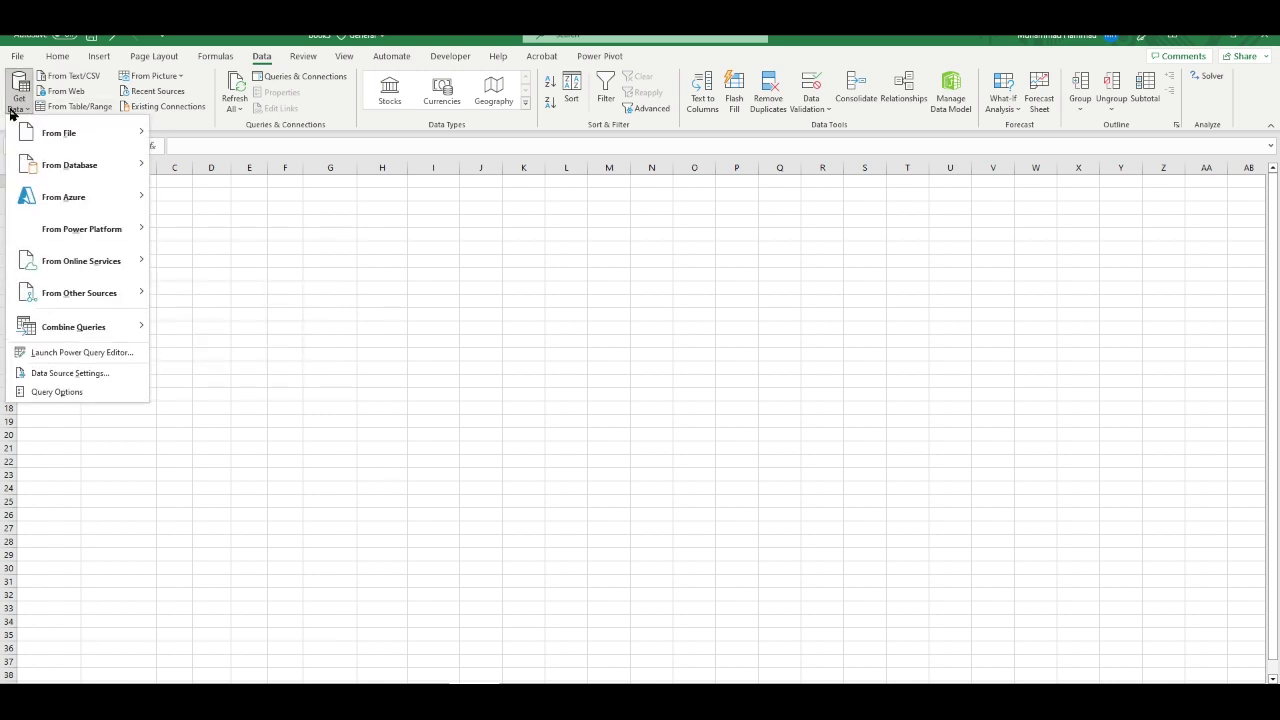
mouse_move(69, 294)
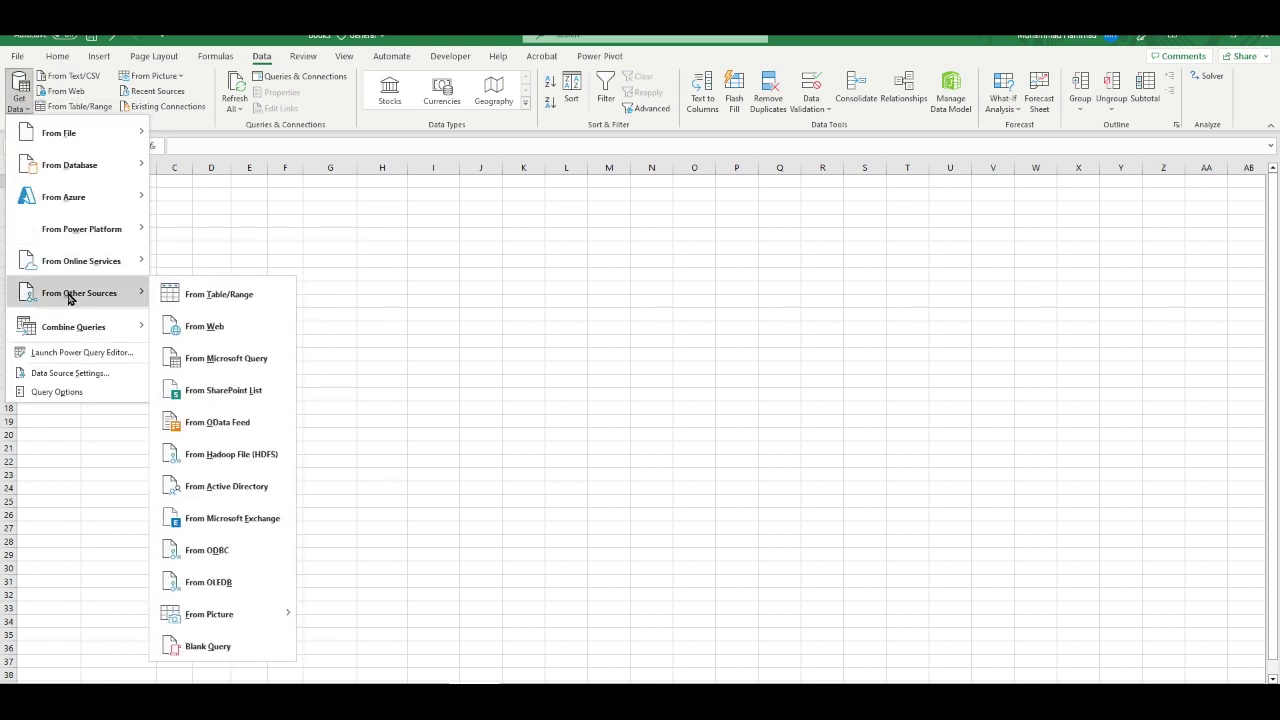
click(211, 331)
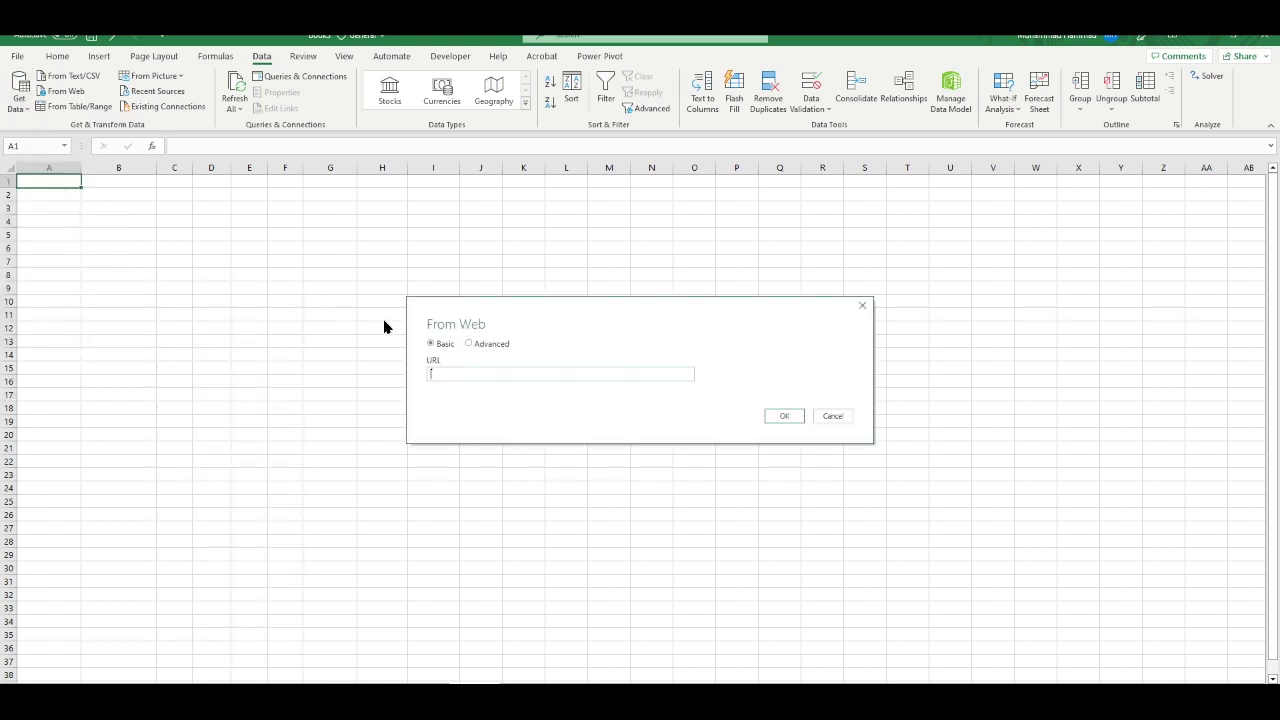
click(861, 308)
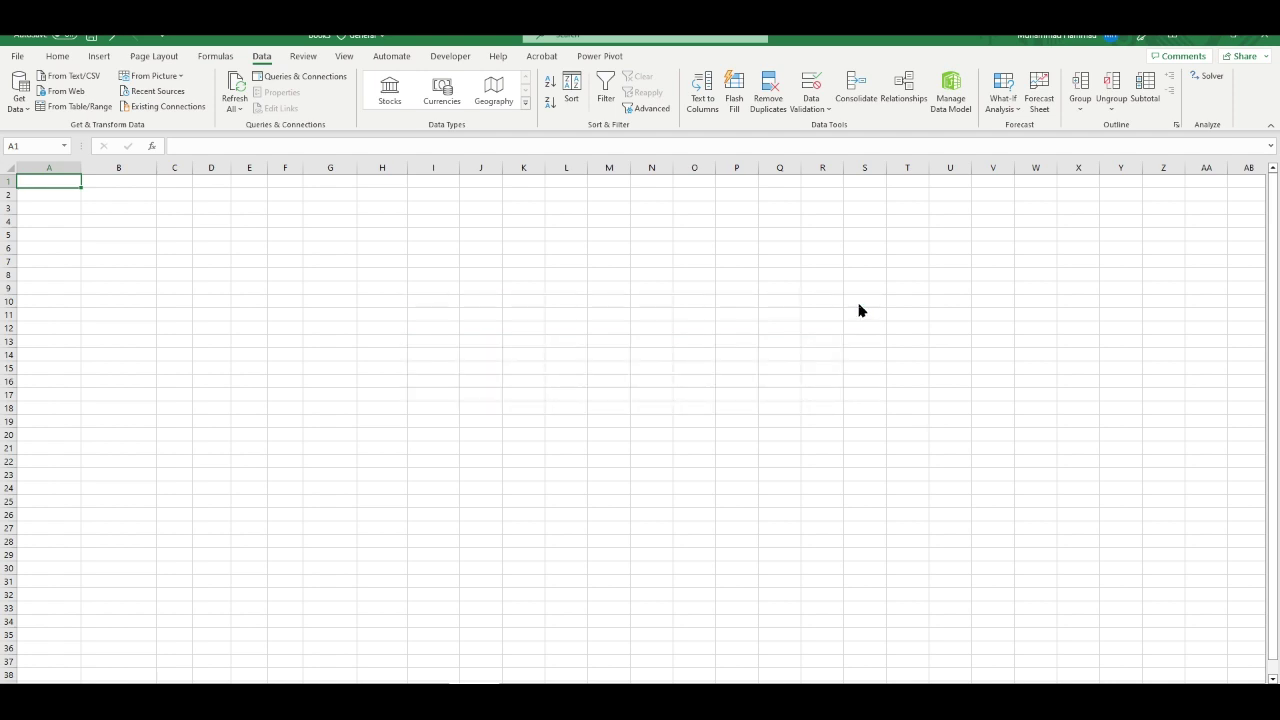
click(52, 92)
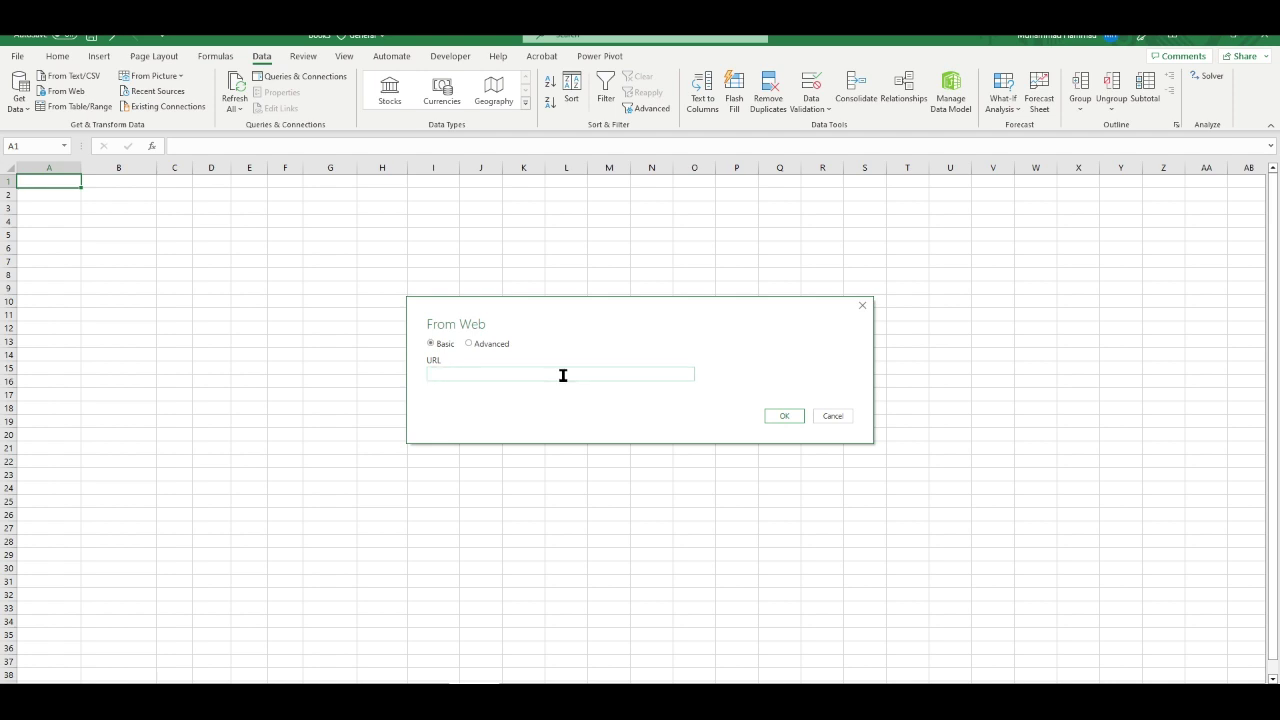
text(https://www.psx.com.pk/market-summary/#main)
click(786, 422)
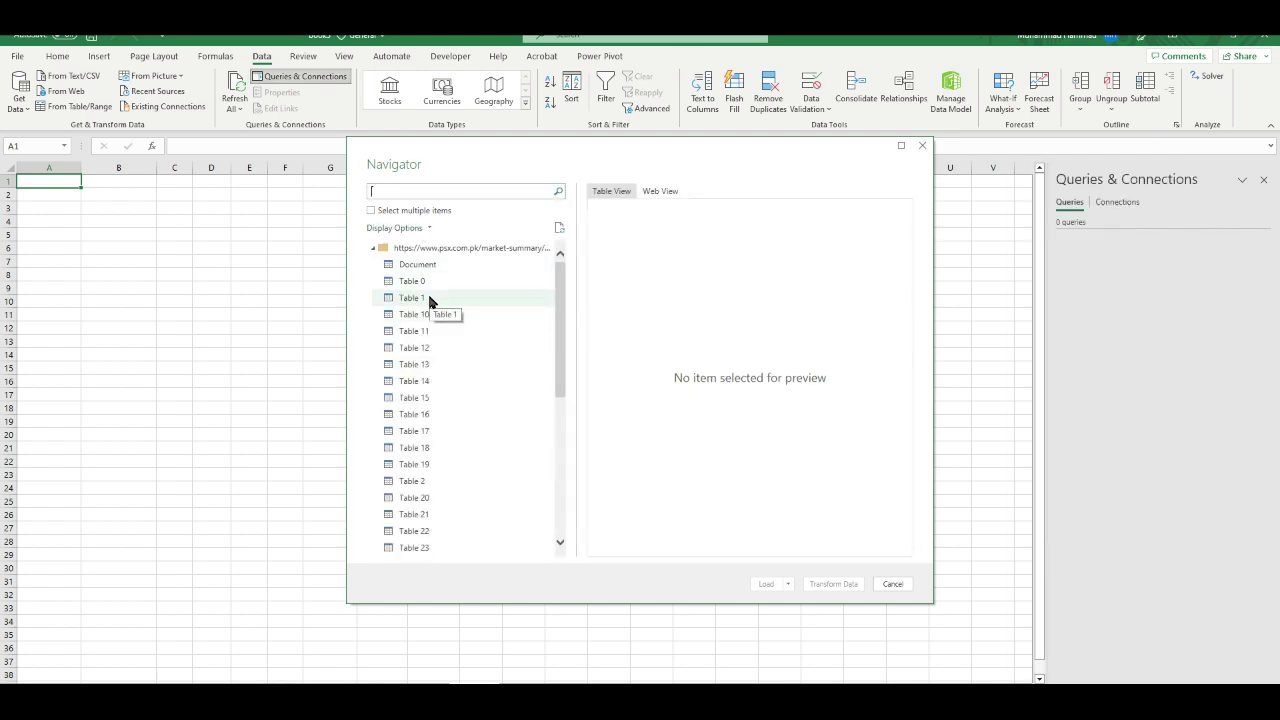
- In the Navigator, preview Table 1 with the automobile parts quotes and load it
click(386, 212)
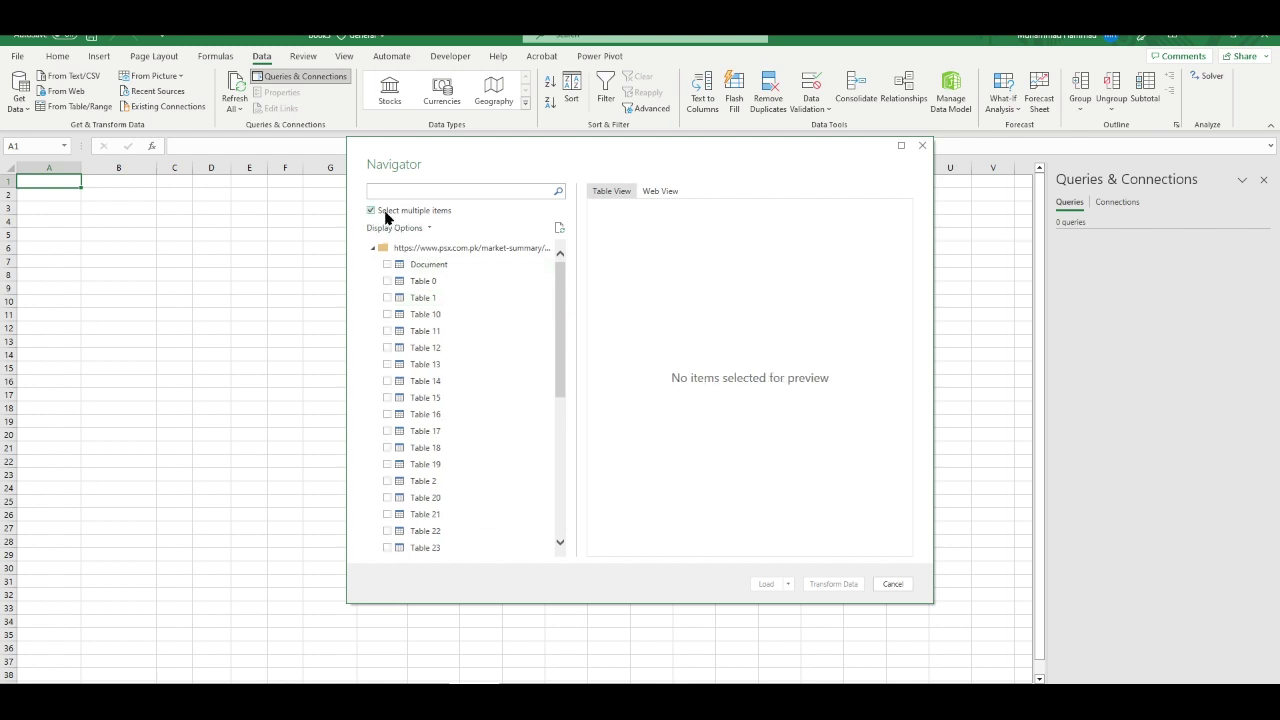
click(386, 212)
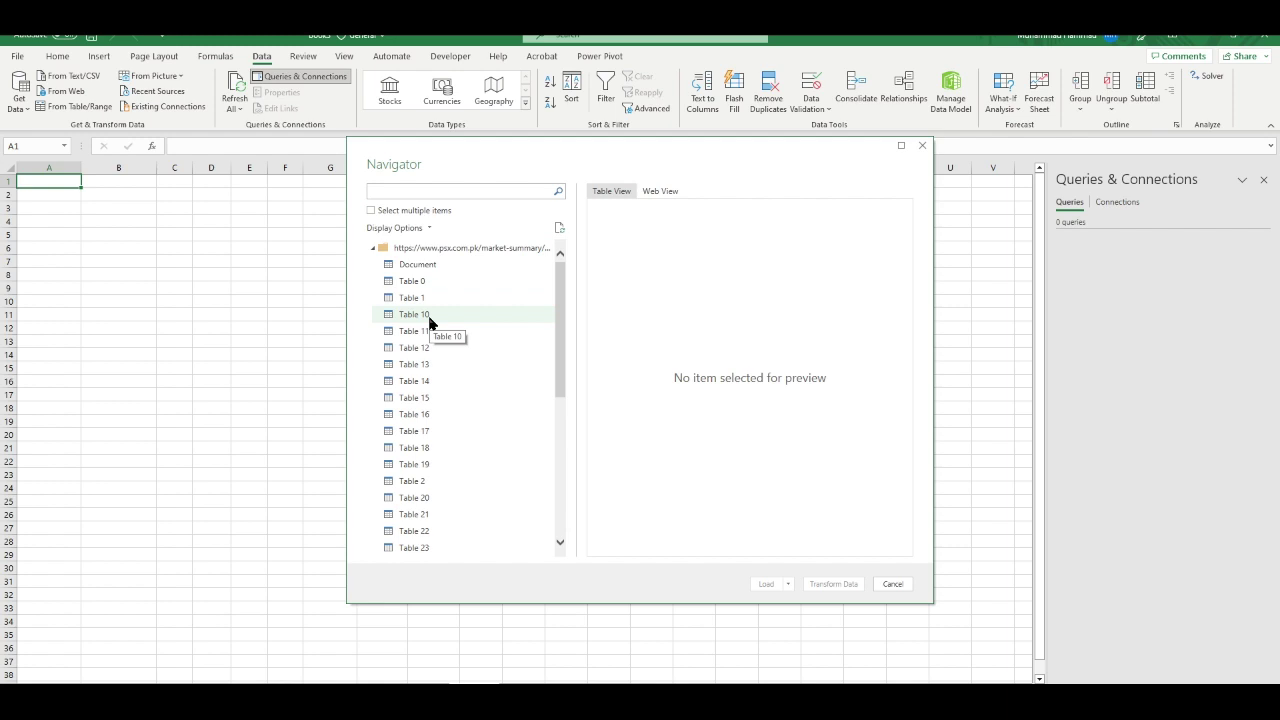
click(410, 298)
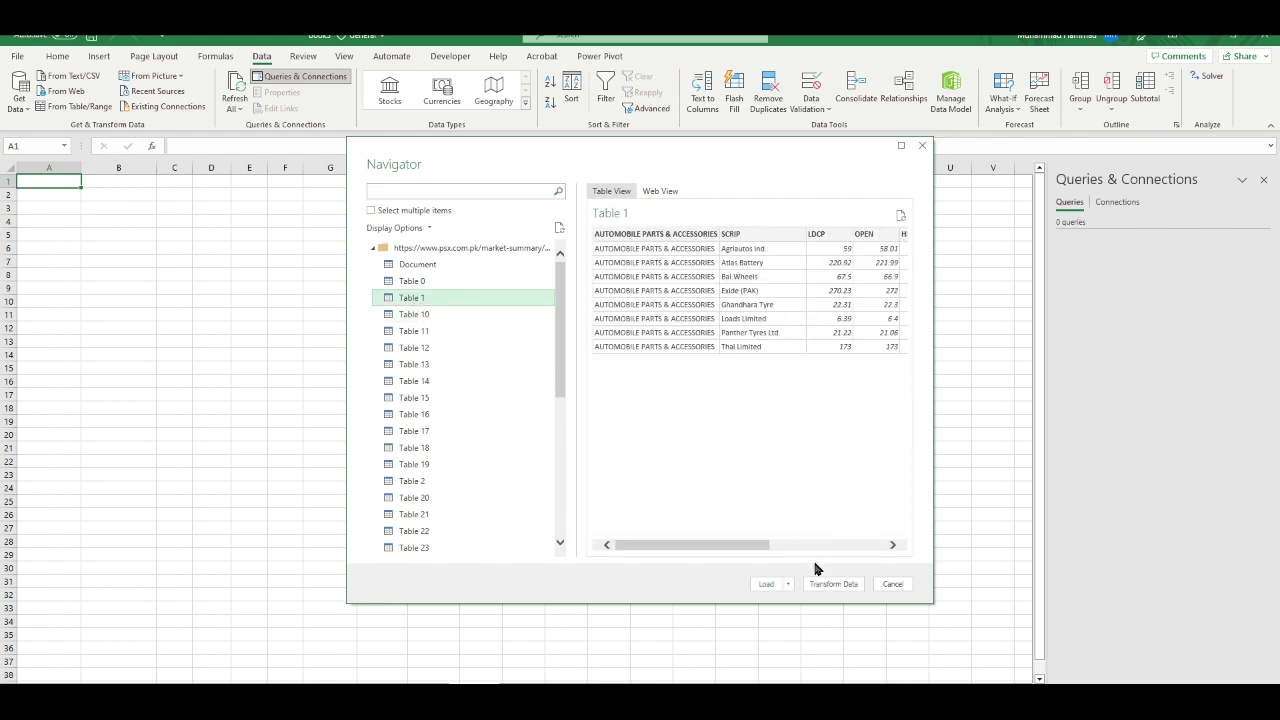
click(766, 584)
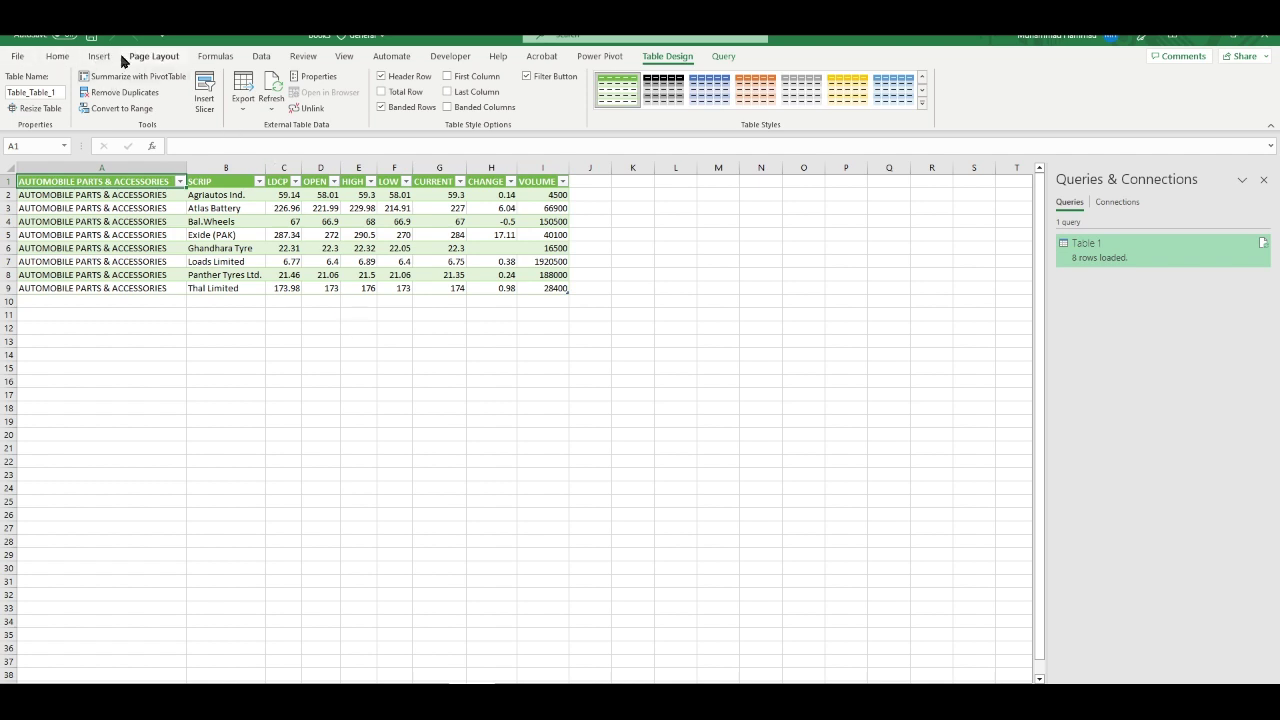
- Use Data > Refresh All to reload Table 1's 8 PSX rows
click(250, 58)
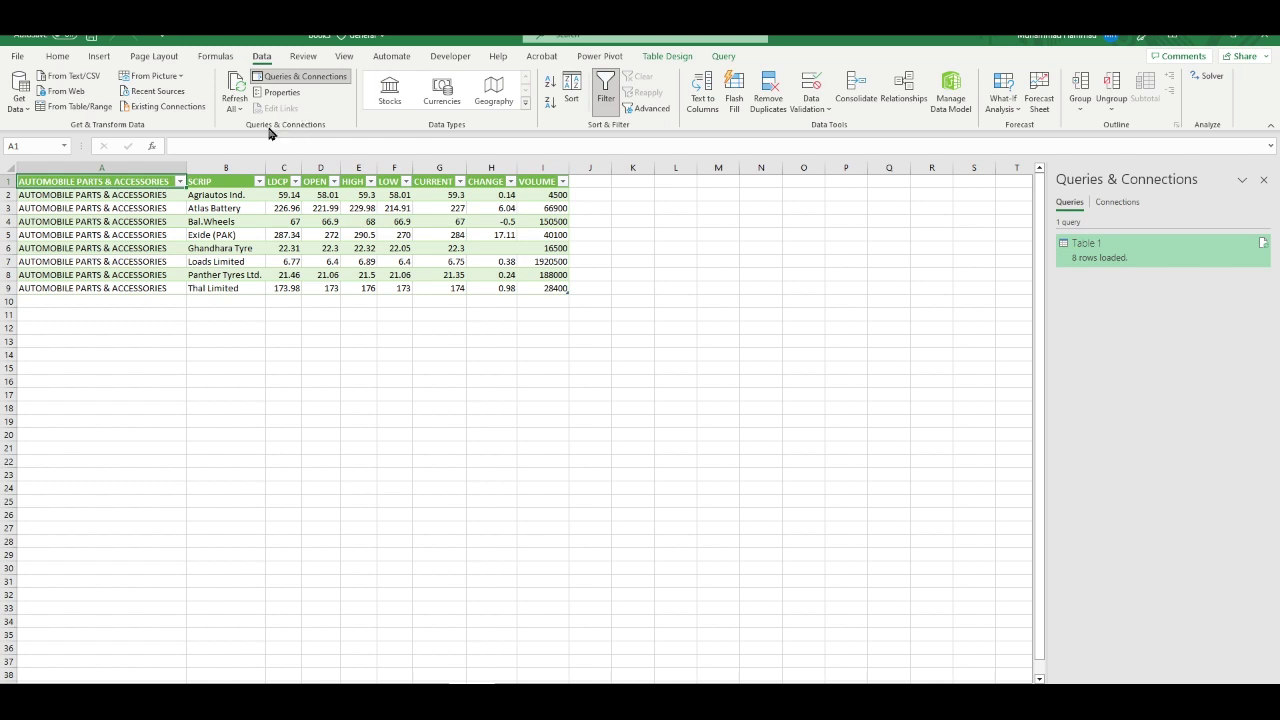
click(235, 91)
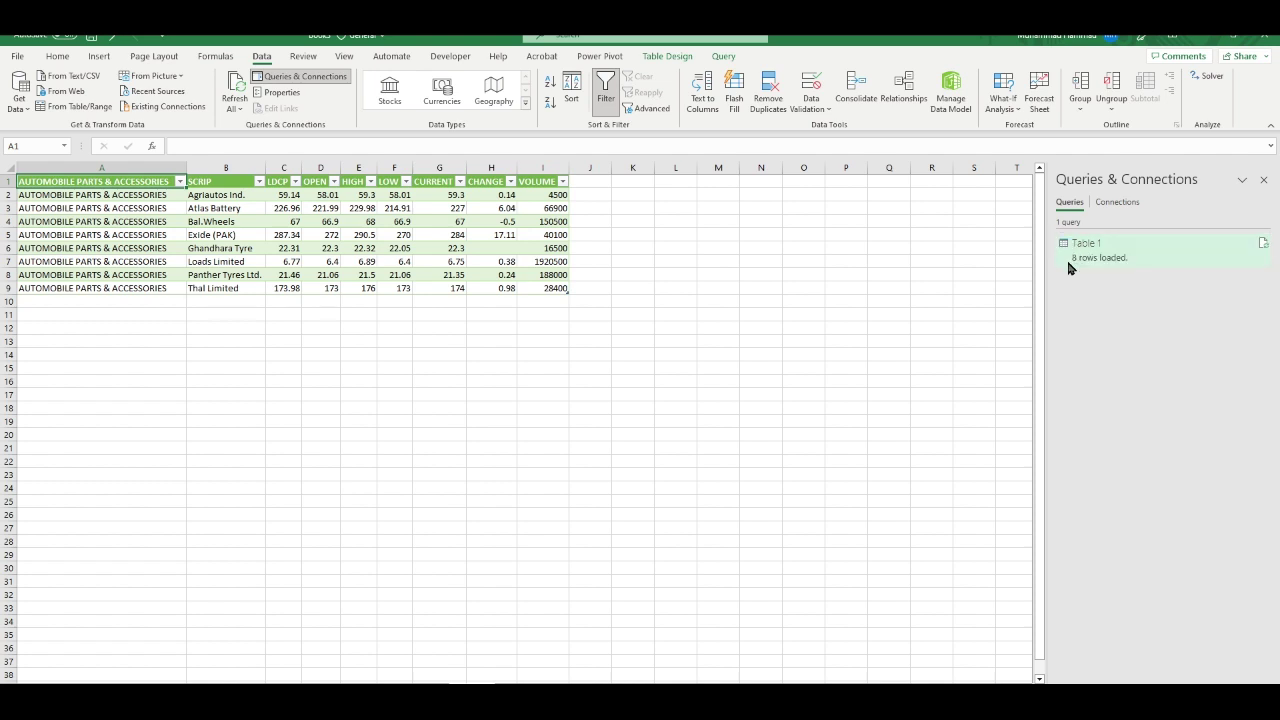
mouse_move(1070, 262)
click(888, 515)
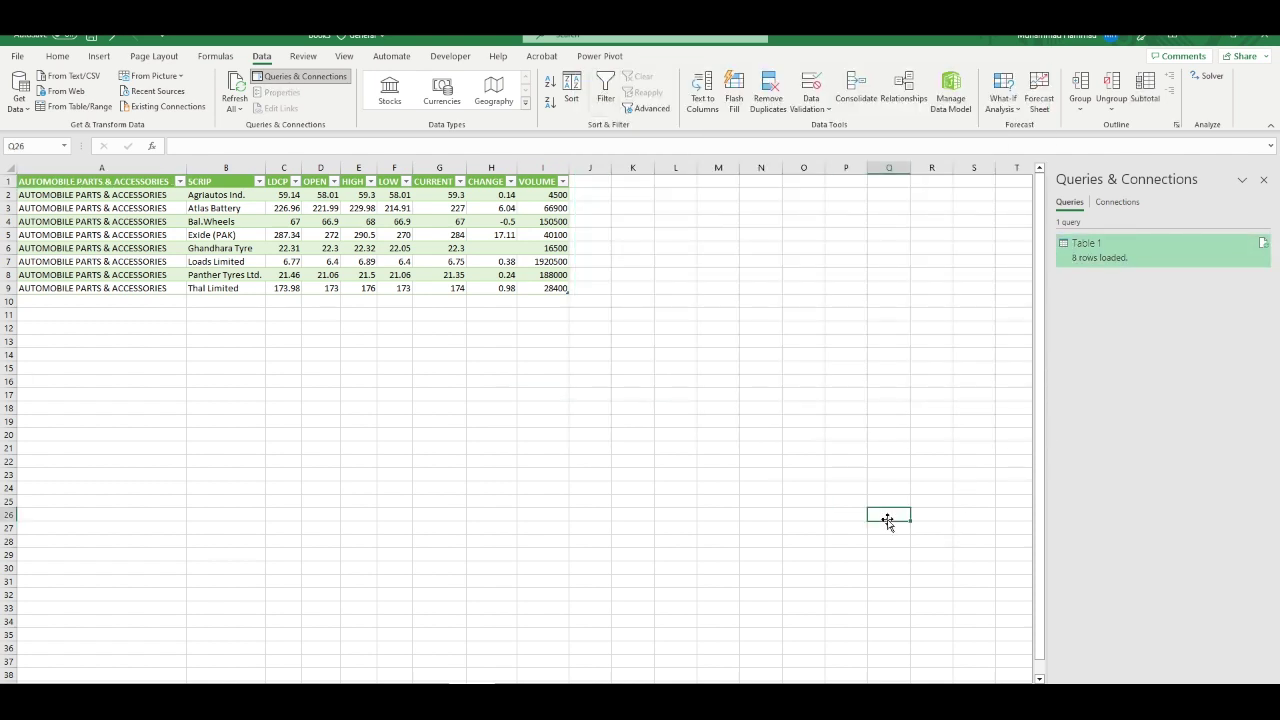